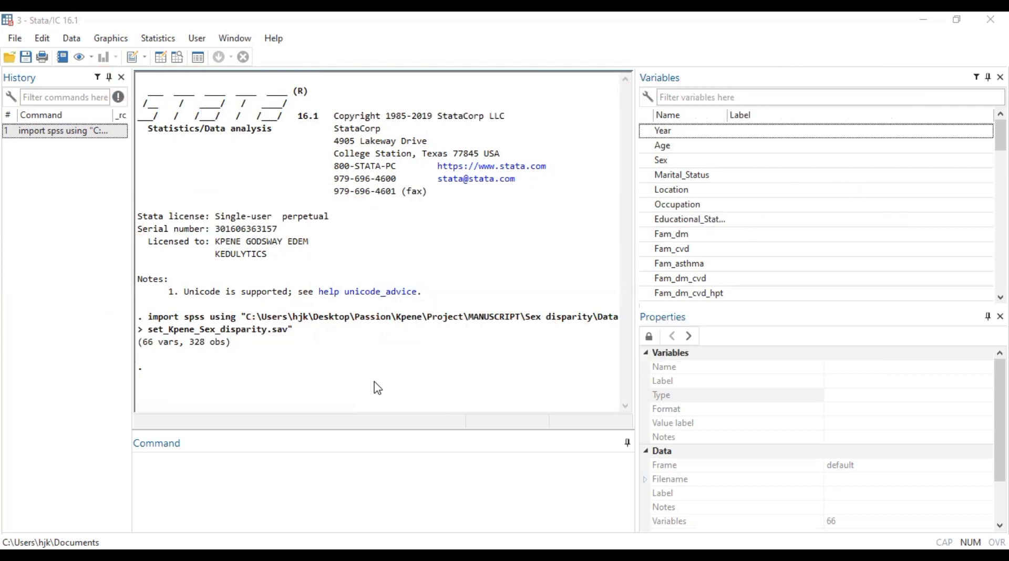
Open the dataset with the browse command and inspect the Marital_Status cells in rows 11, 8, 6 and 5
left_click(327, 455)
type("browse")
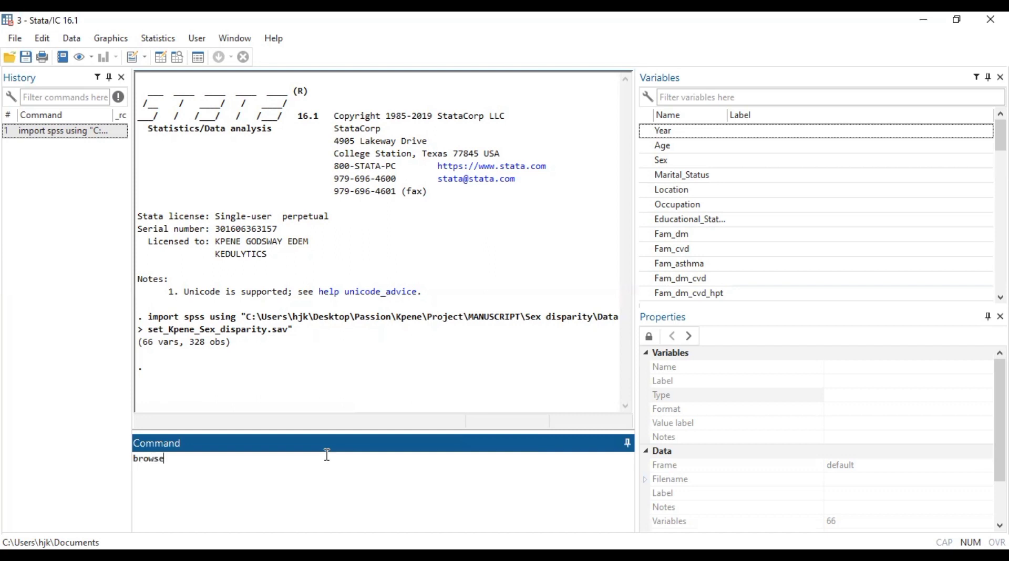
key("Return")
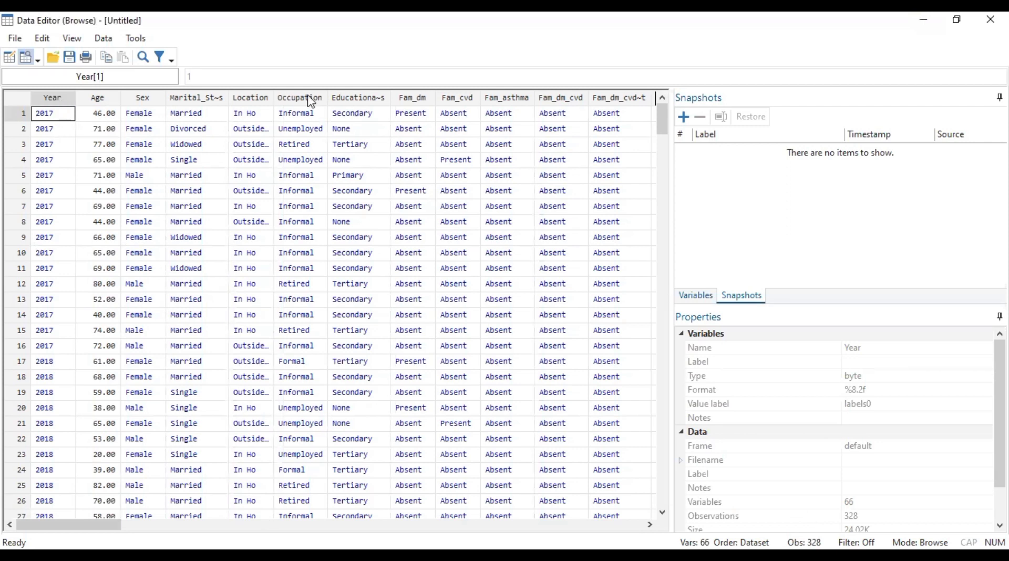
mouse_move(105, 524)
left_mouse_down()
mouse_move(614, 525)
mouse_move(105, 525)
left_mouse_up()
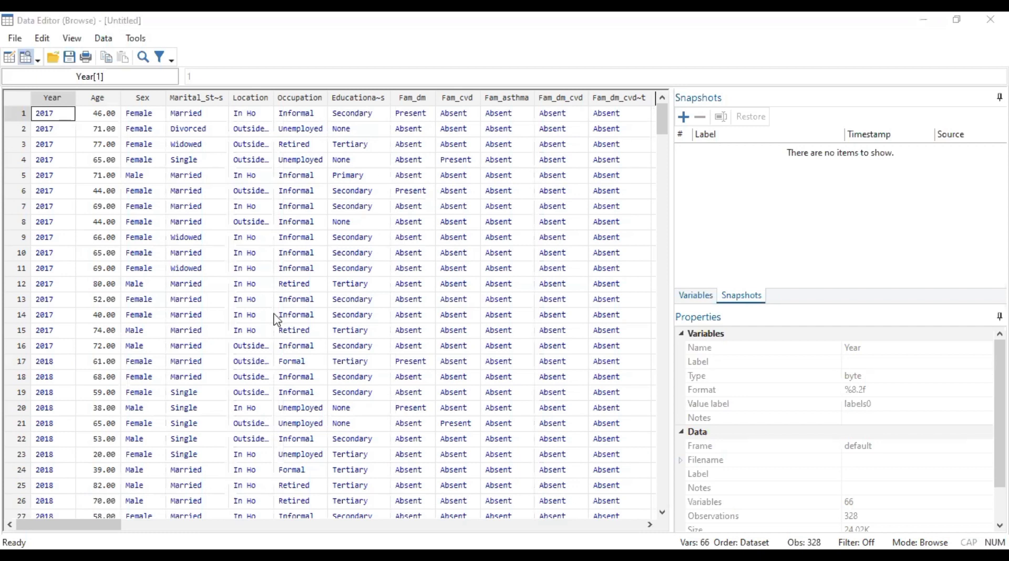
left_click(190, 272)
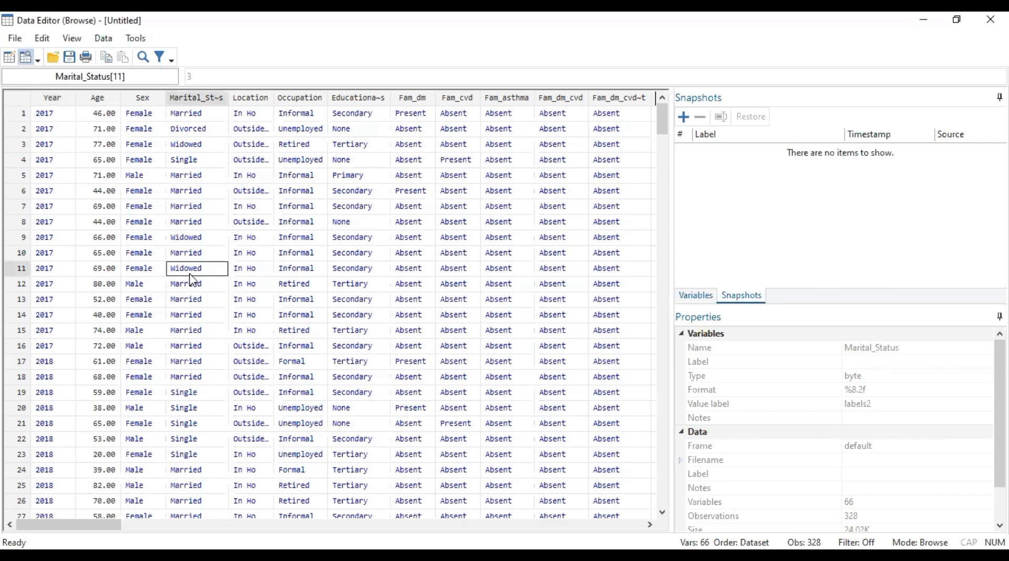
left_click(197, 228)
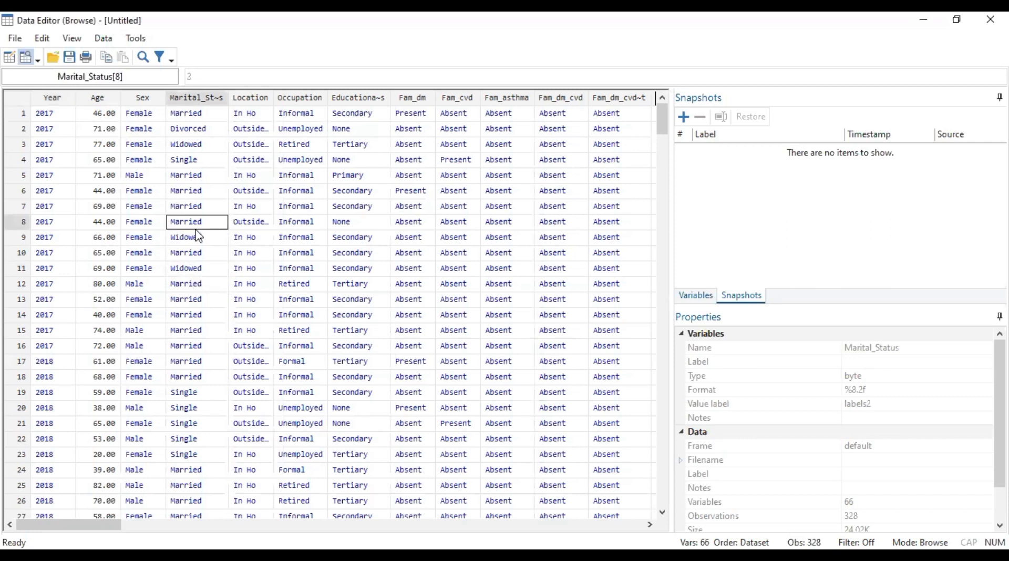
left_click(206, 193)
left_click(209, 176)
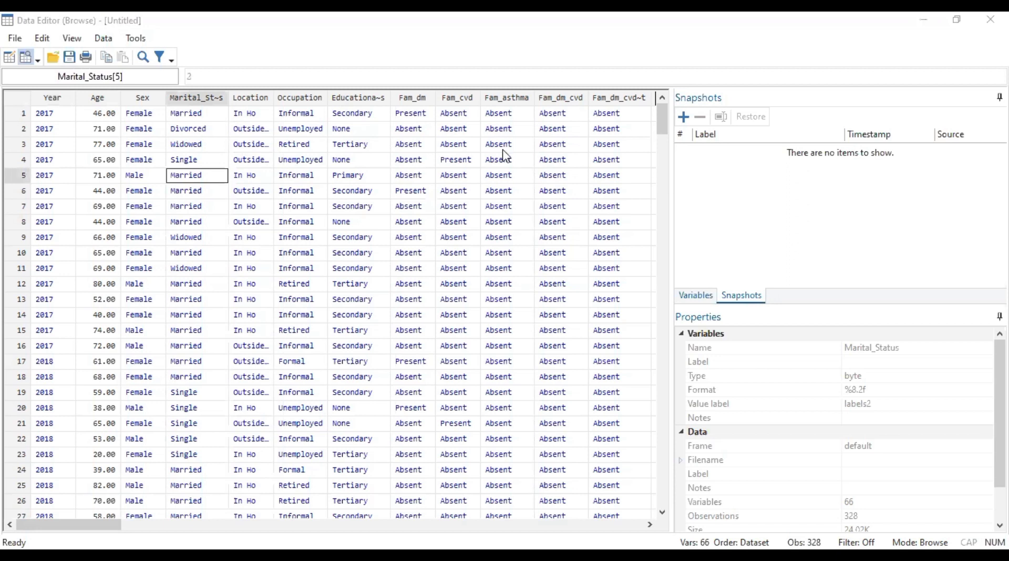
View the dataset in edit mode and inspect the Sex cells in rows 2 to 6 and Marital_Status in row 6, then close the editor
key("alt+Tab")
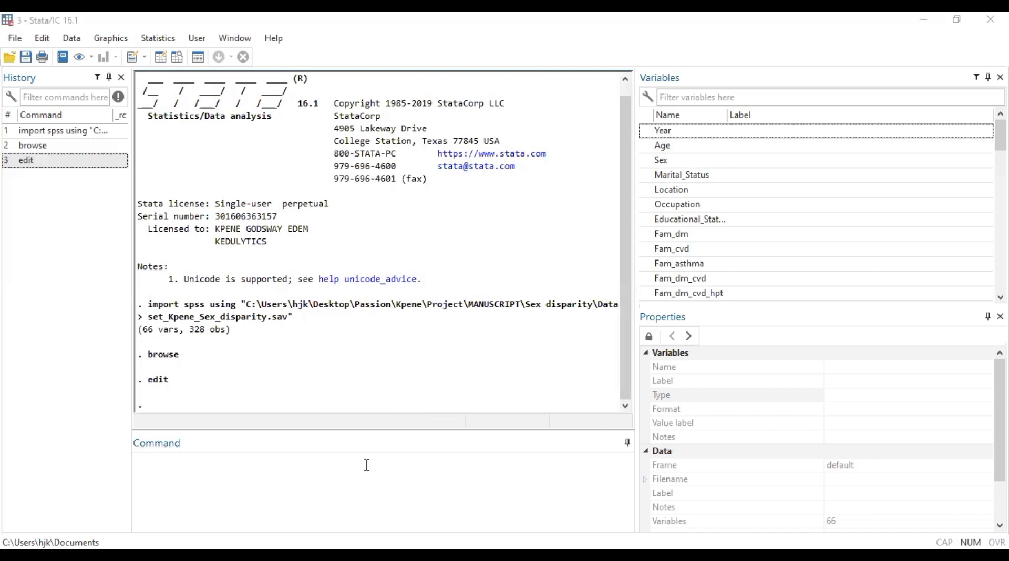
left_click(367, 465)
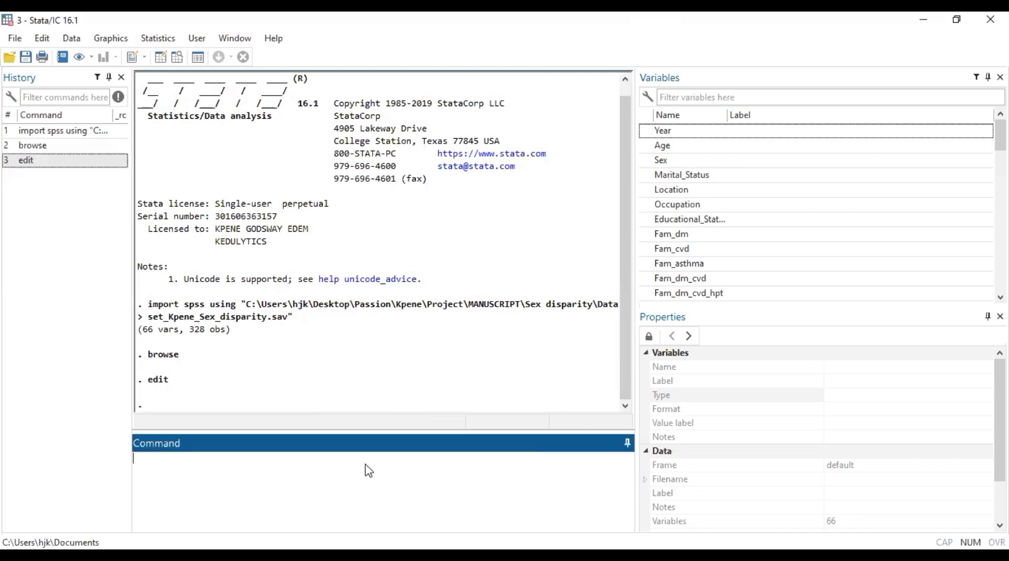
key("alt+Tab")
left_click(147, 130)
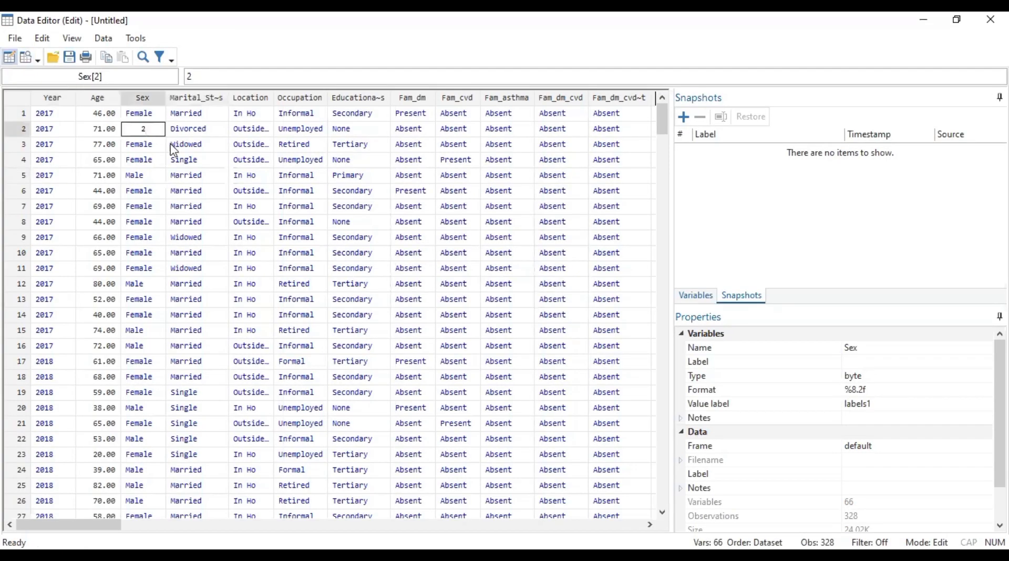
left_click(152, 146)
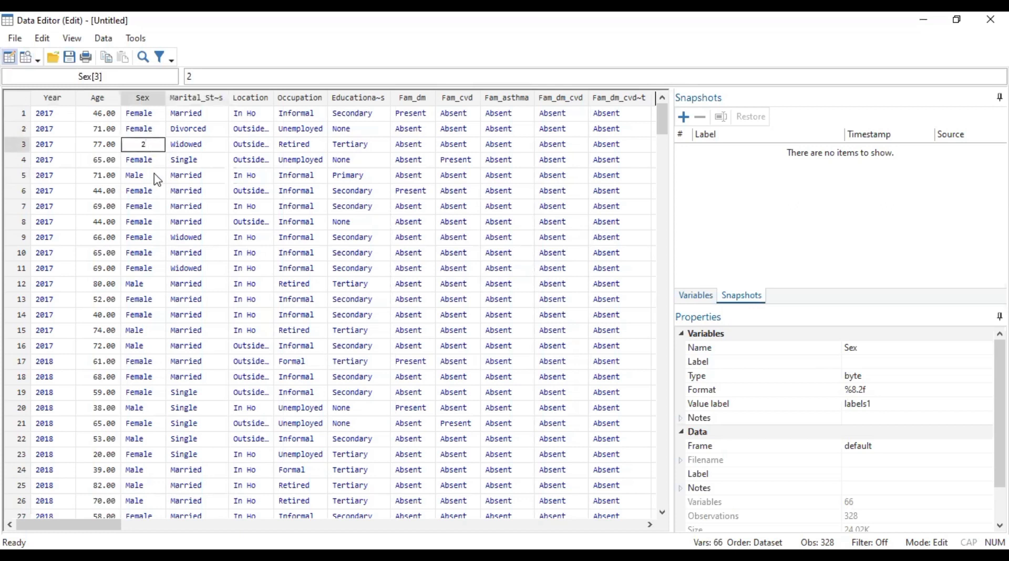
left_click(145, 160)
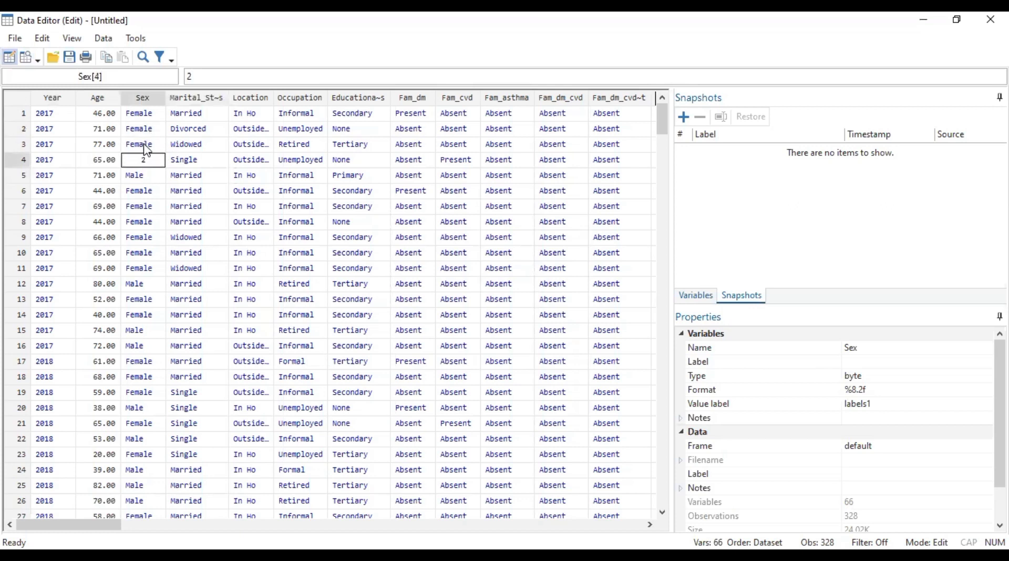
left_click(155, 182)
left_click(155, 185)
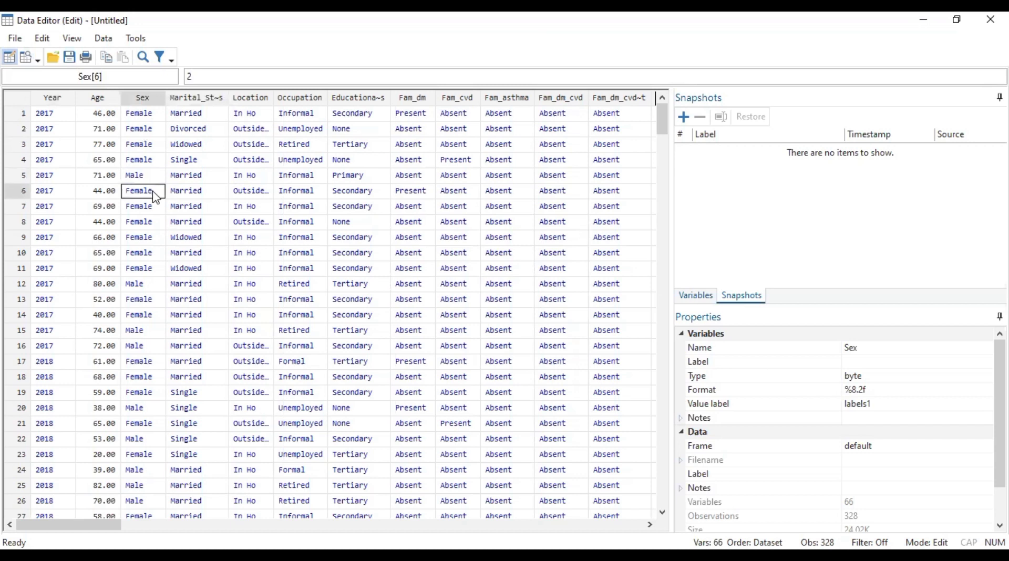
left_click(193, 182)
left_click(195, 190)
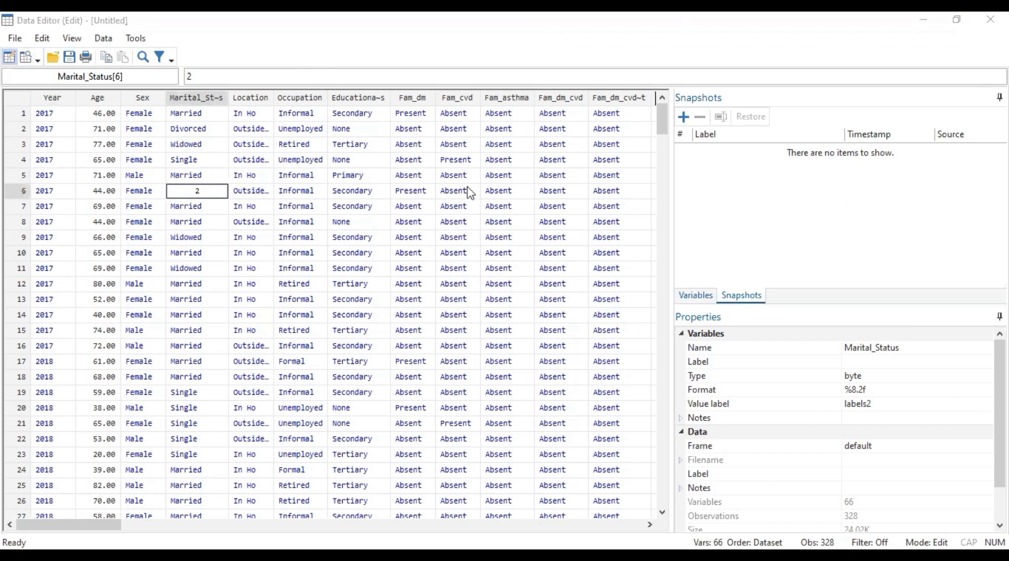
key("alt+F4")
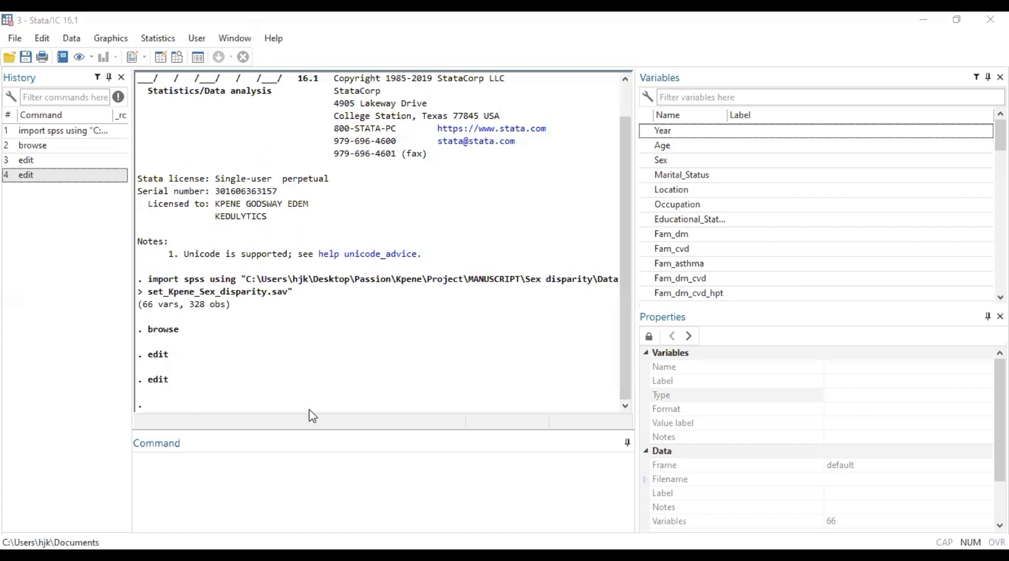
Rename the variable Occupation to Employment_Status with the rename command
left_click(321, 463)
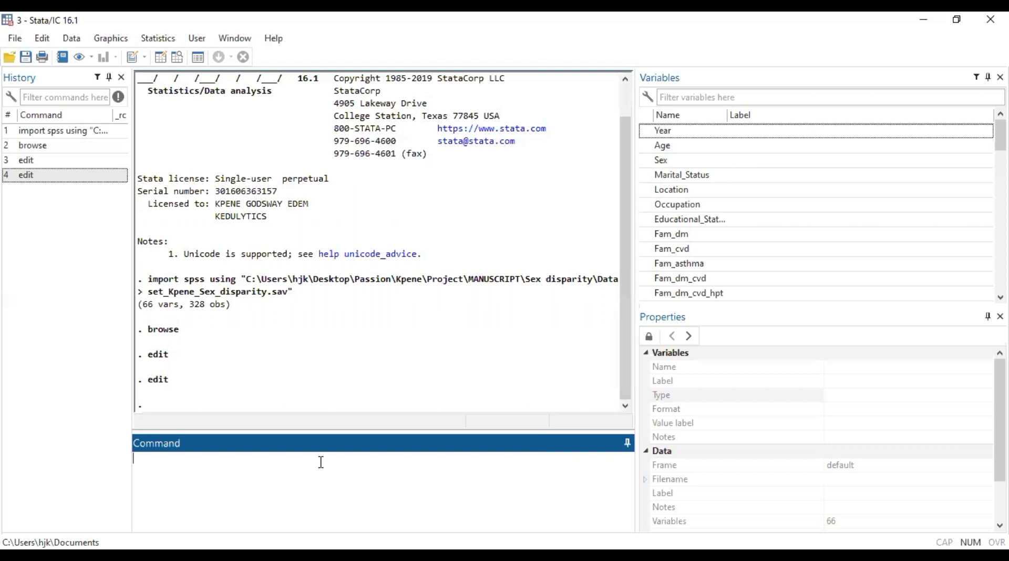
left_click(647, 205)
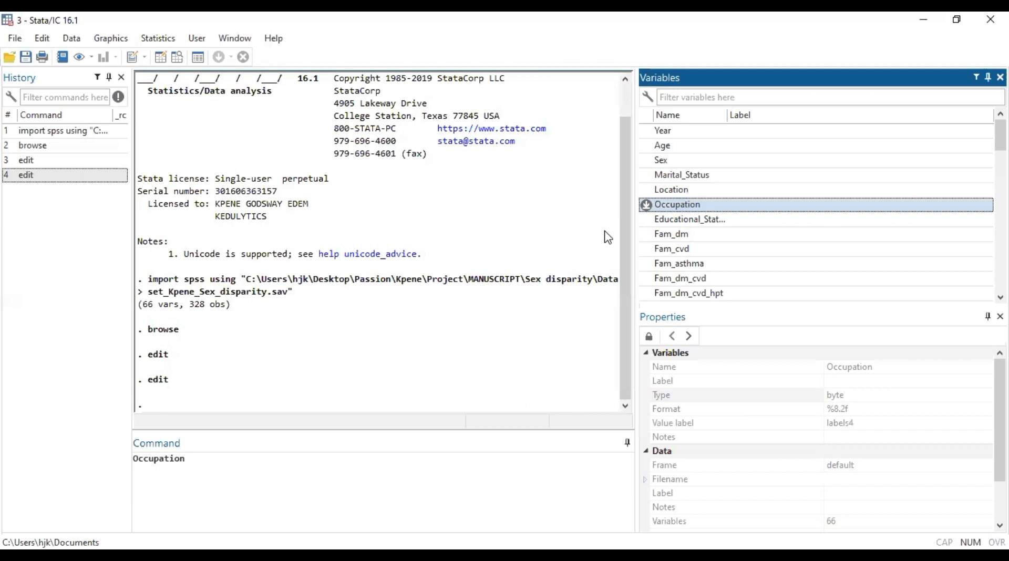
left_click(135, 464)
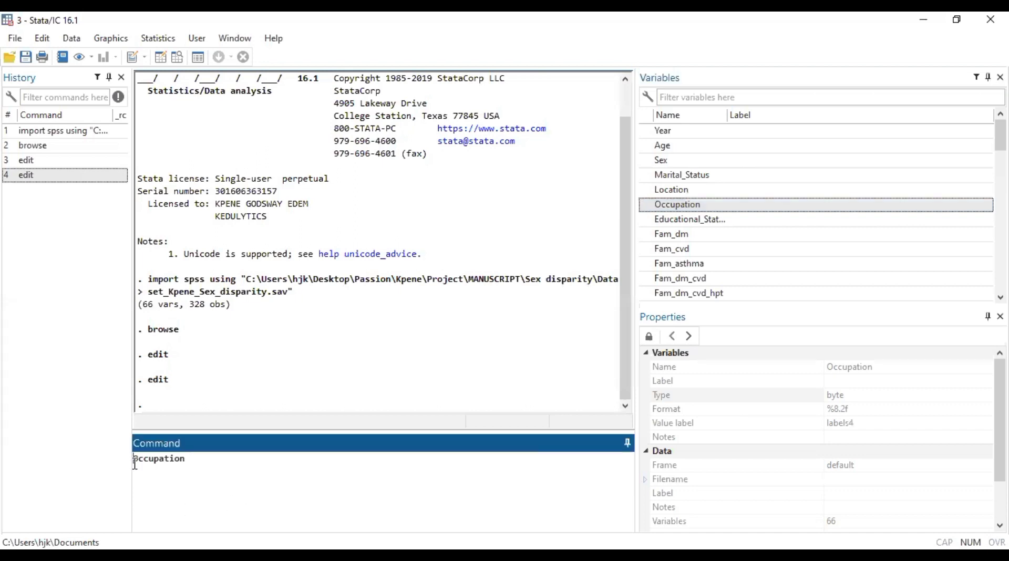
type("rename")
left_click(230, 460)
type("Employme")
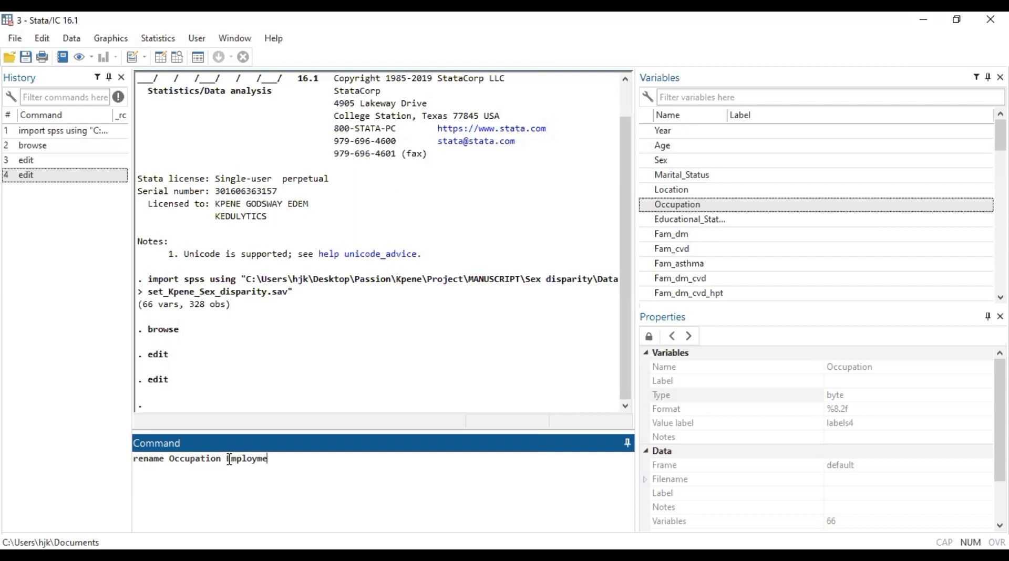
type("nt_Status")
key("Return")
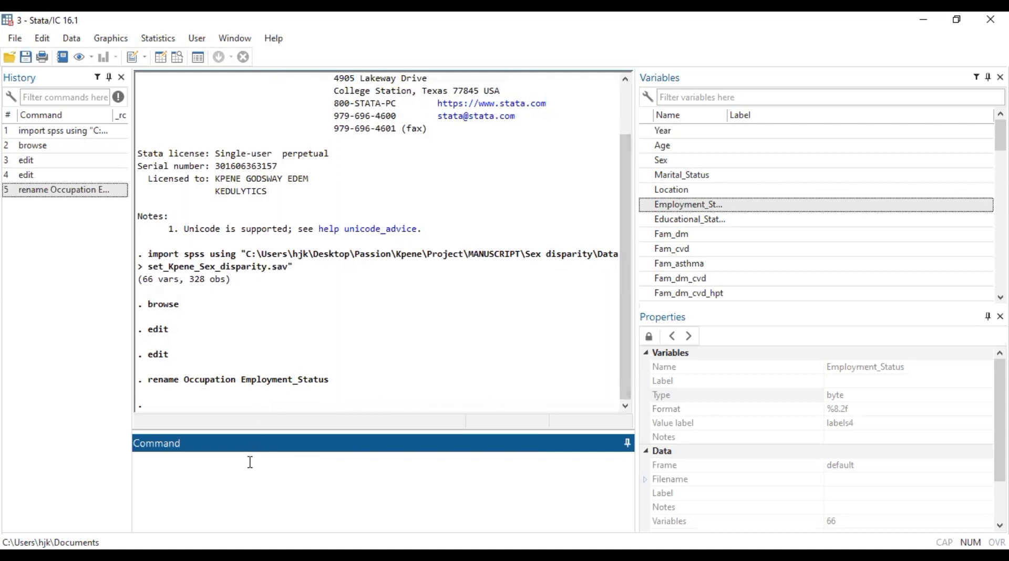
Delete the variable Year from the dataset with the drop command
double_click(656, 131)
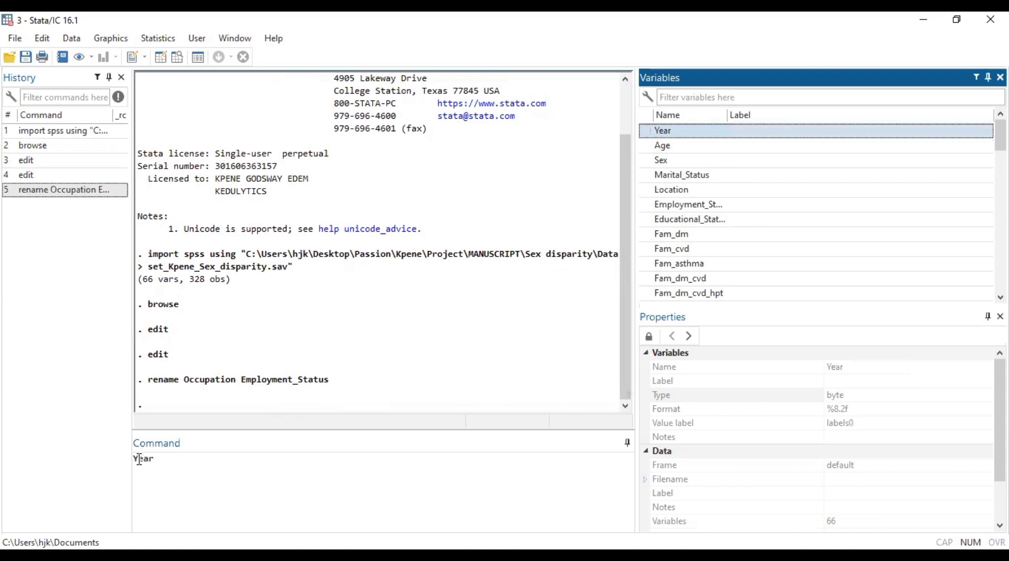
left_click(136, 460)
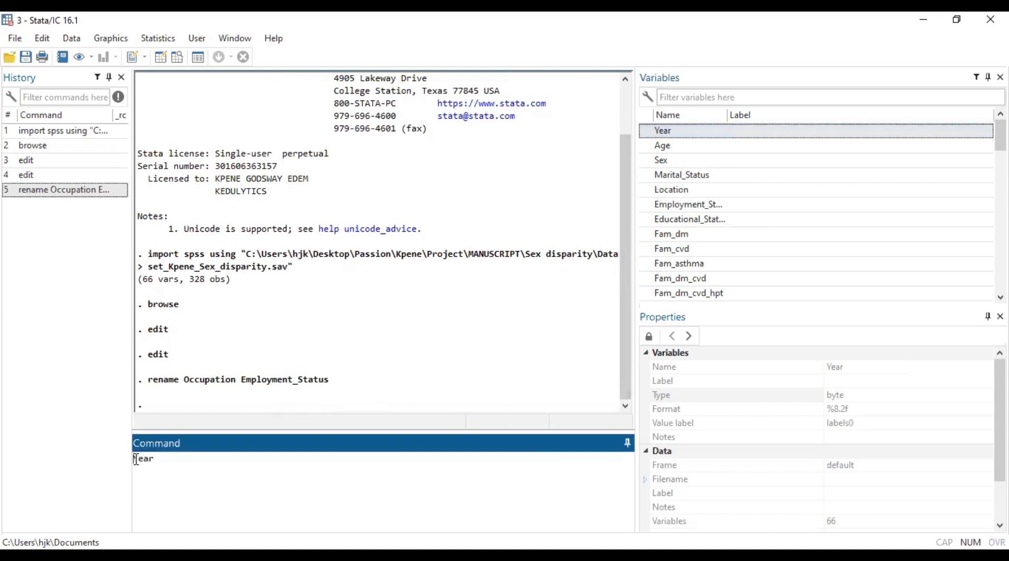
type("drop")
key("Return")
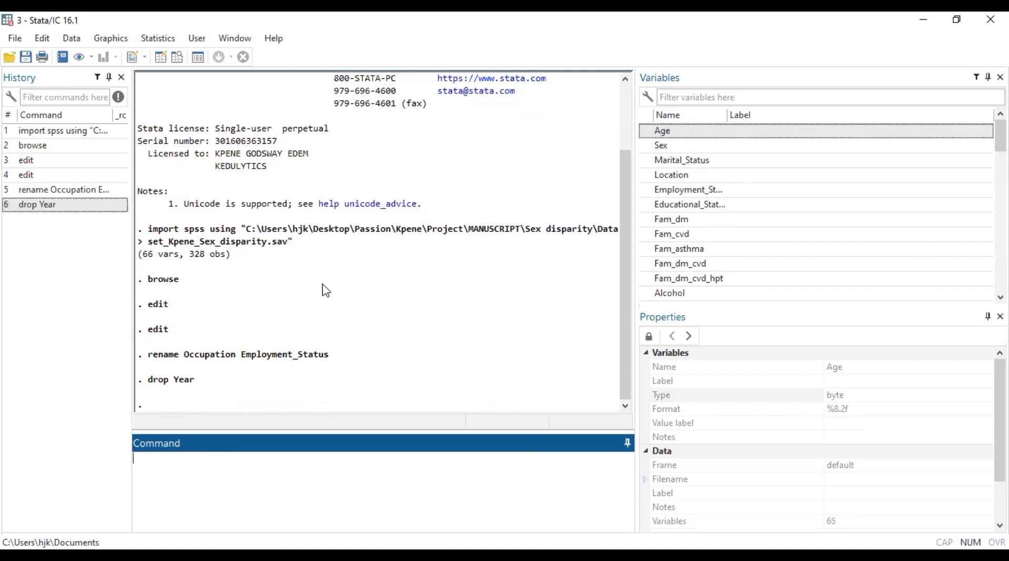
Try to label the Sex variable by running the command label Sex "gender of respondents"
mouse_move(654, 165)
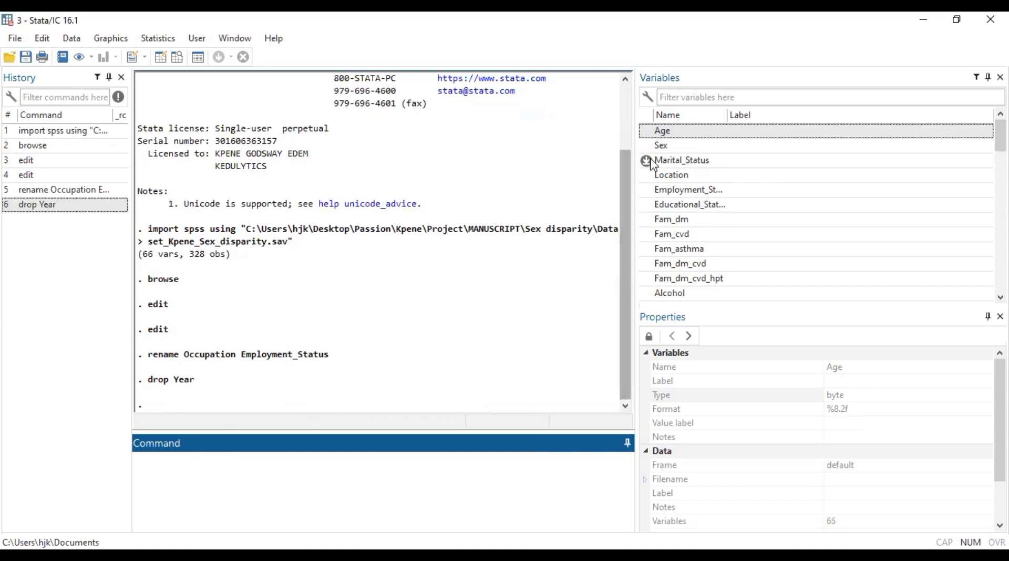
left_click(648, 145)
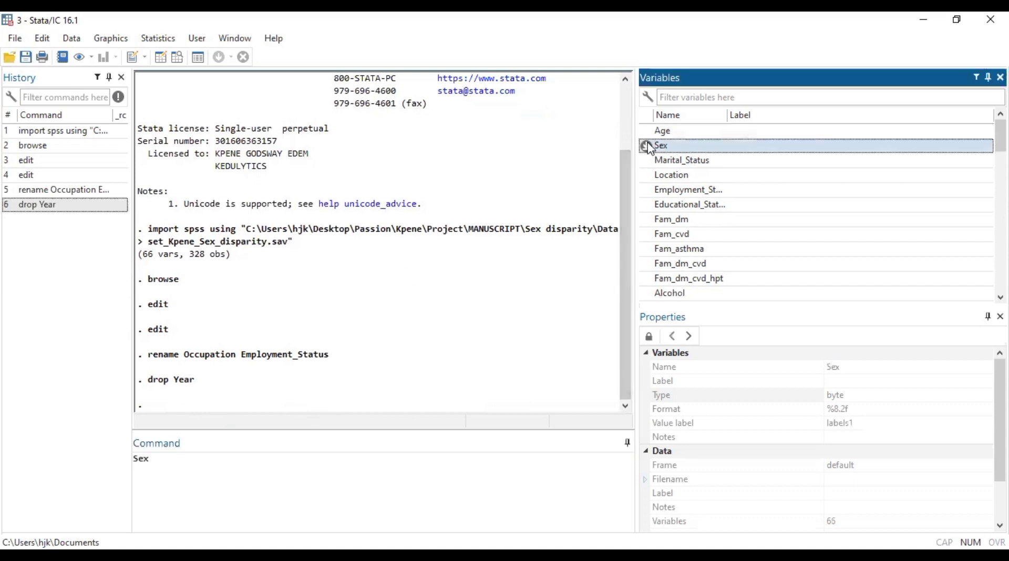
left_click(136, 460)
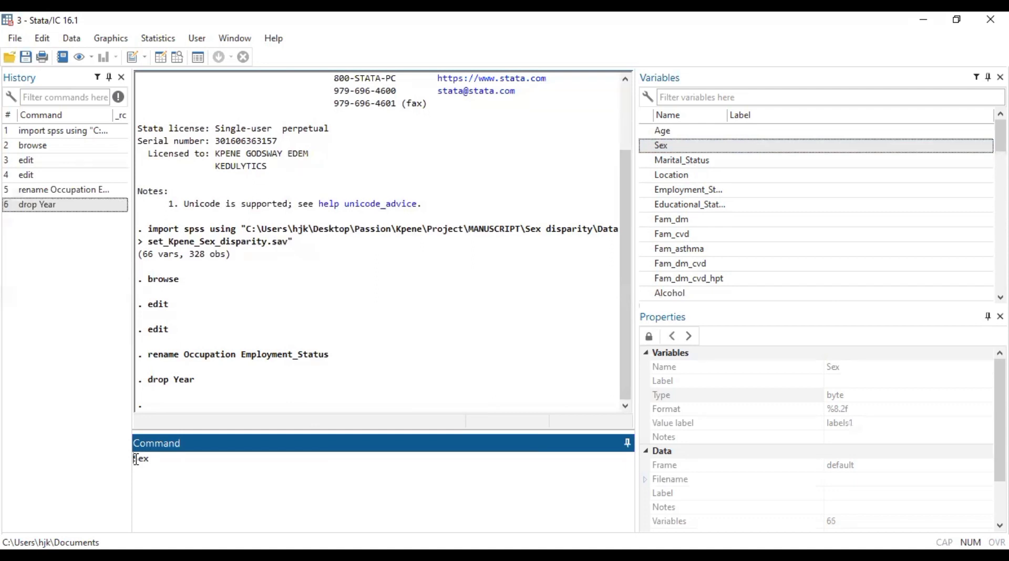
type("tab")
type("el")
left_click(184, 460)
type("\"gender of respondents\"")
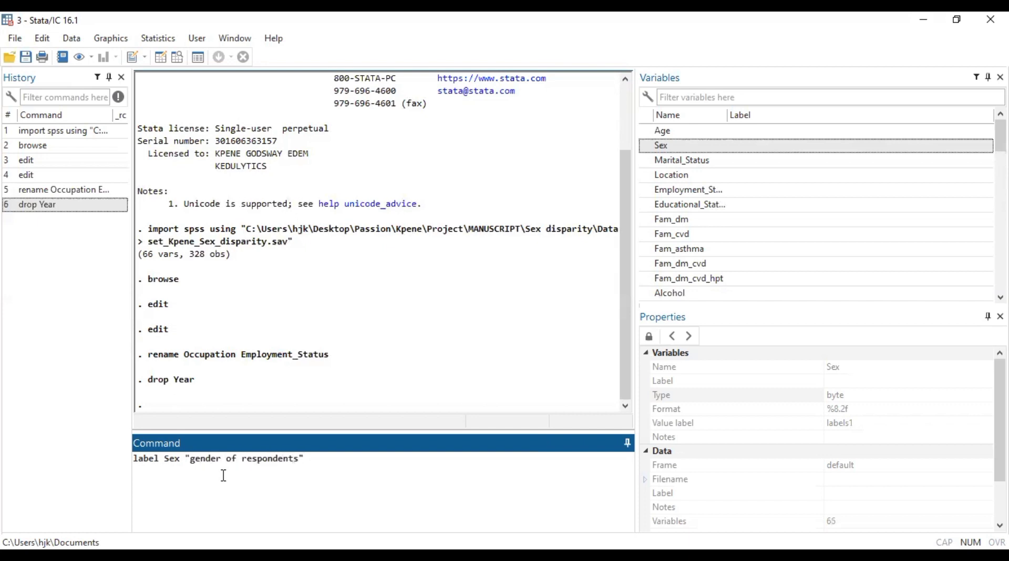
key("Return")
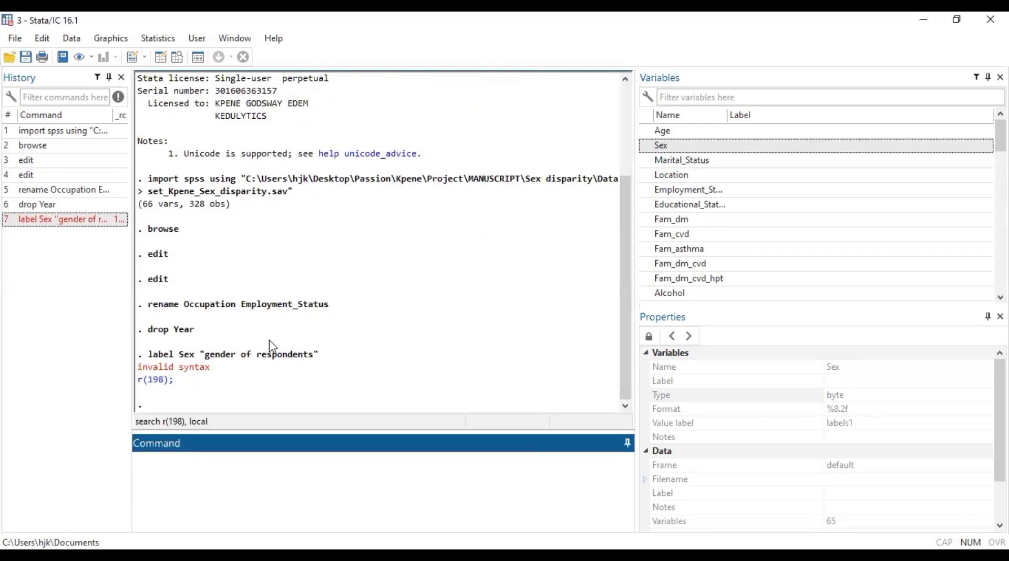
Recall the last label command, correct it to label variable Sex "gender of respondents", and run it
left_click(64, 221)
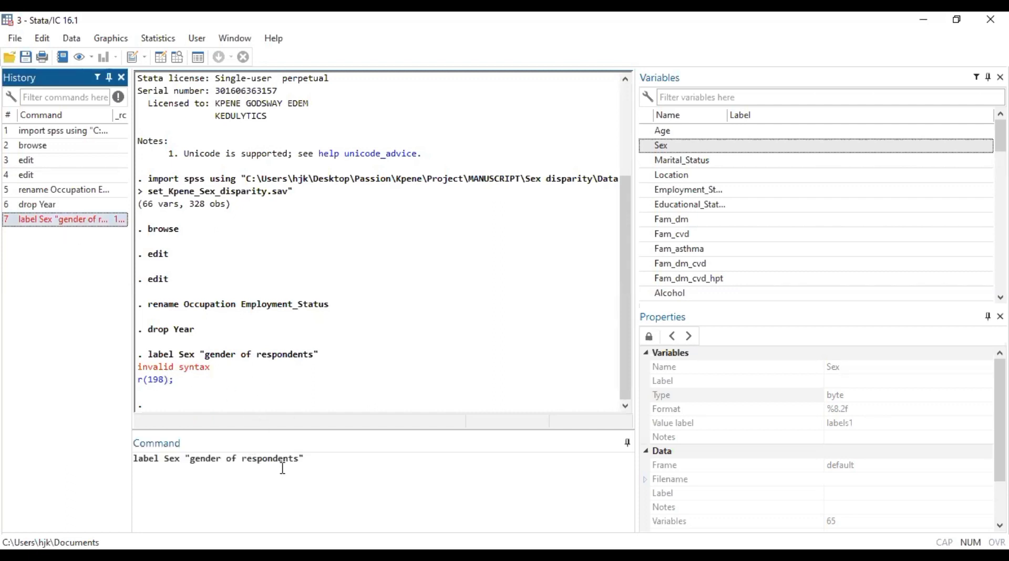
left_click(166, 459)
type("variable")
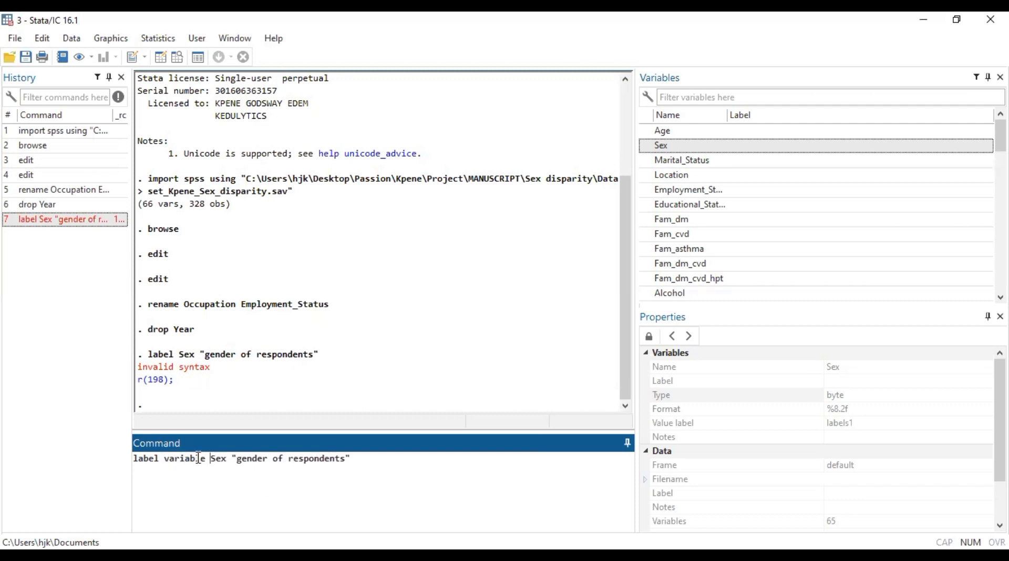
key("Return")
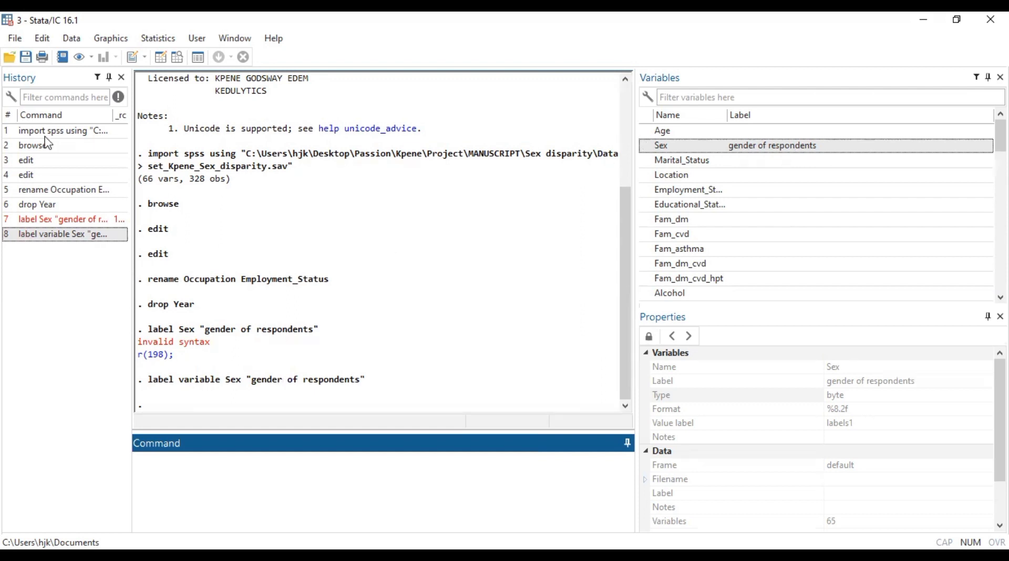
Recall the earlier rename, drop Year and label variable commands from the command history, one after another, without running them
left_click(47, 190)
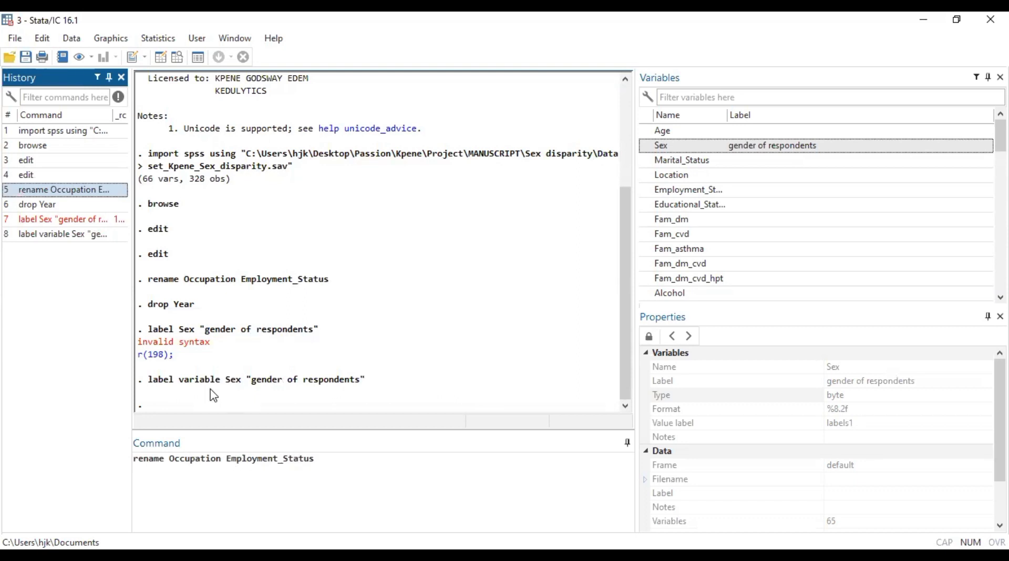
left_click(61, 207)
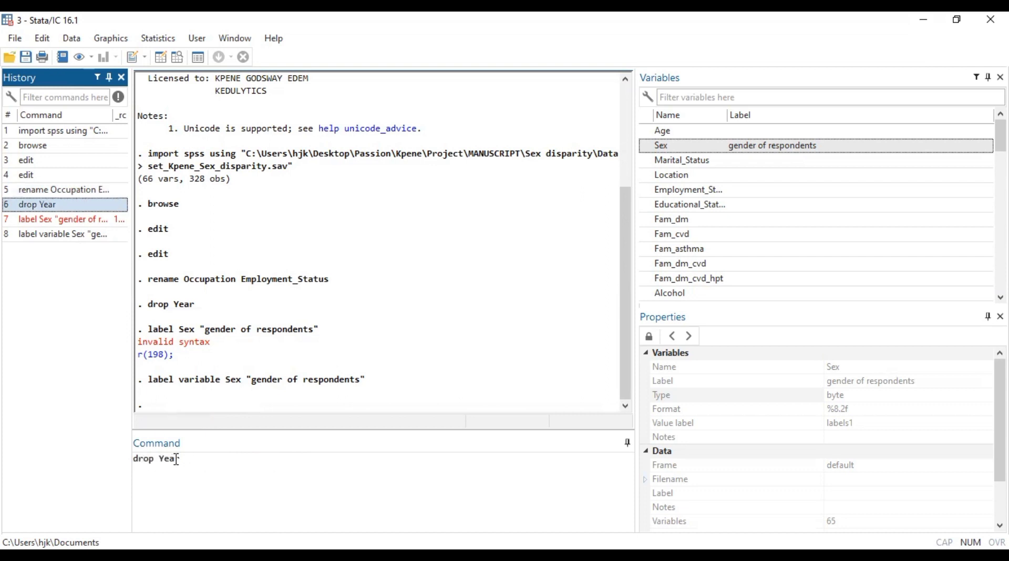
left_click(61, 236)
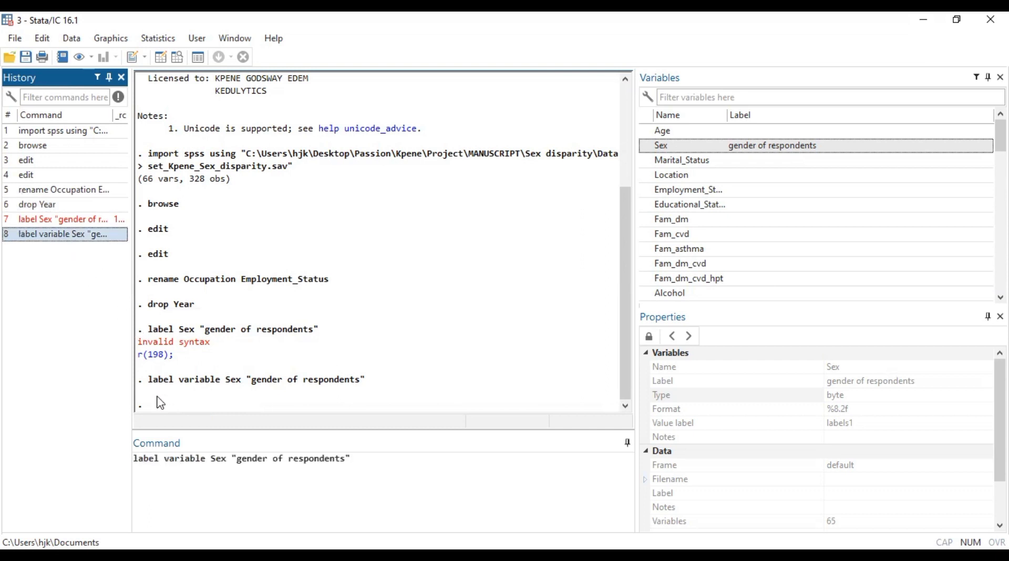